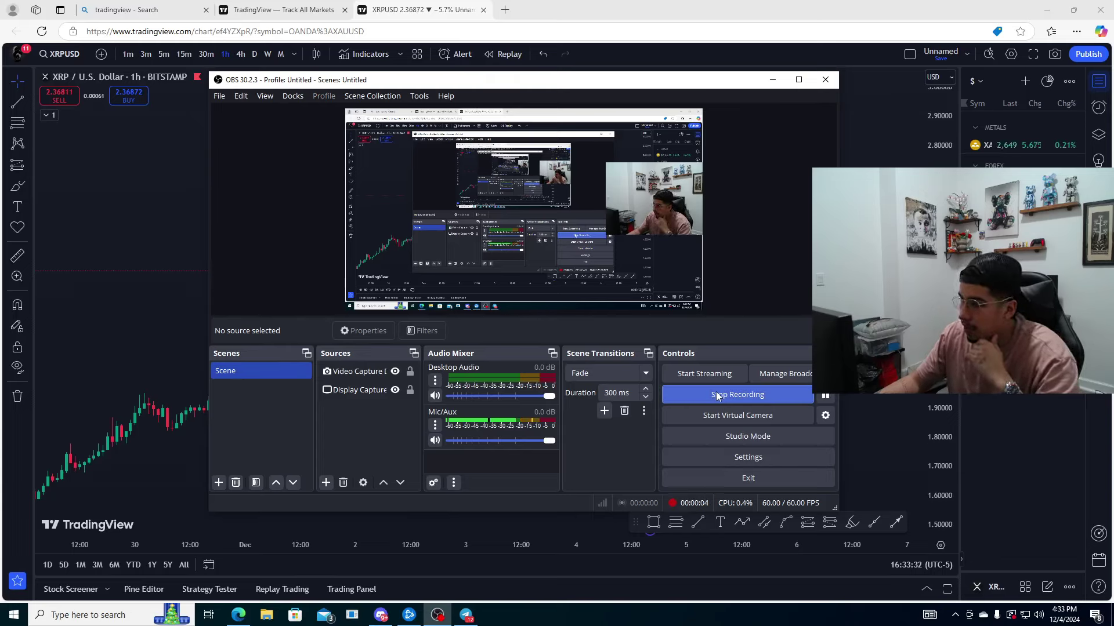
- Minimize OBS Studio to reveal the XRP/USD 1-hour chart
{"action": "left_click", "coordinate": [772, 80]}
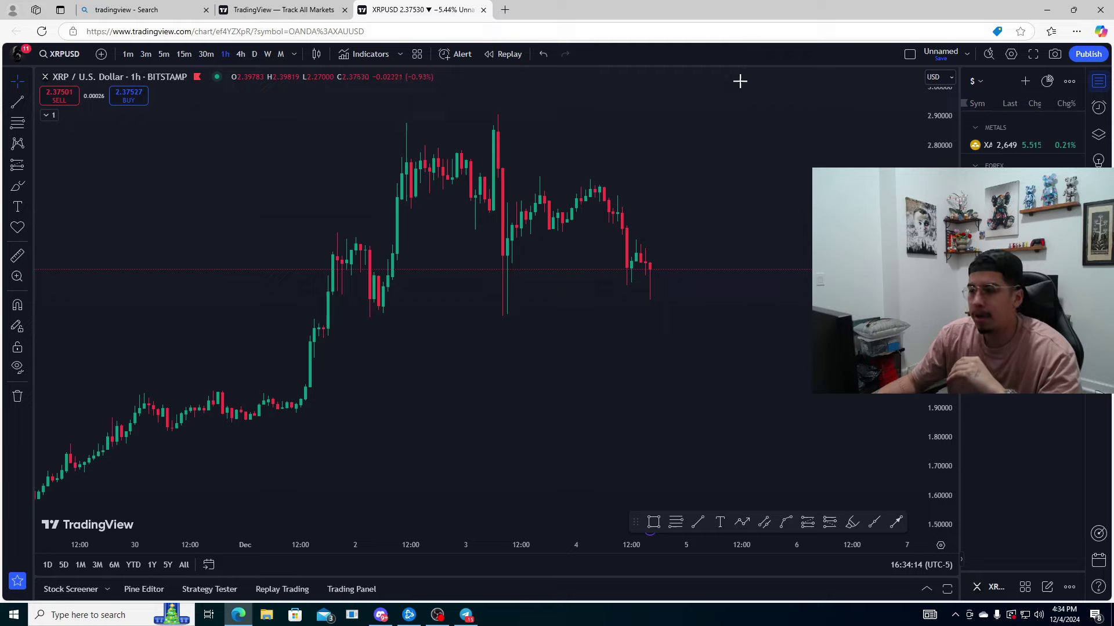
{"action": "scroll", "coordinate": [734, 99], "scroll_direction": "left", "scroll_amount": 1}
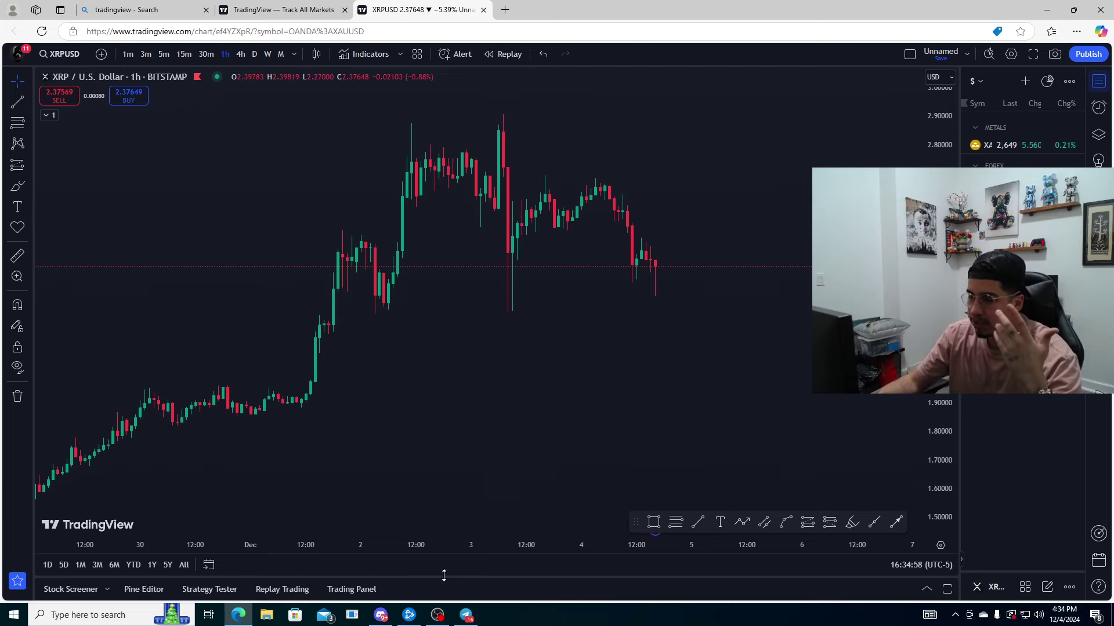
{"action": "left_click", "coordinate": [461, 616]}
{"action": "scroll", "coordinate": [388, 414], "scroll_direction": "up", "scroll_amount": 3}
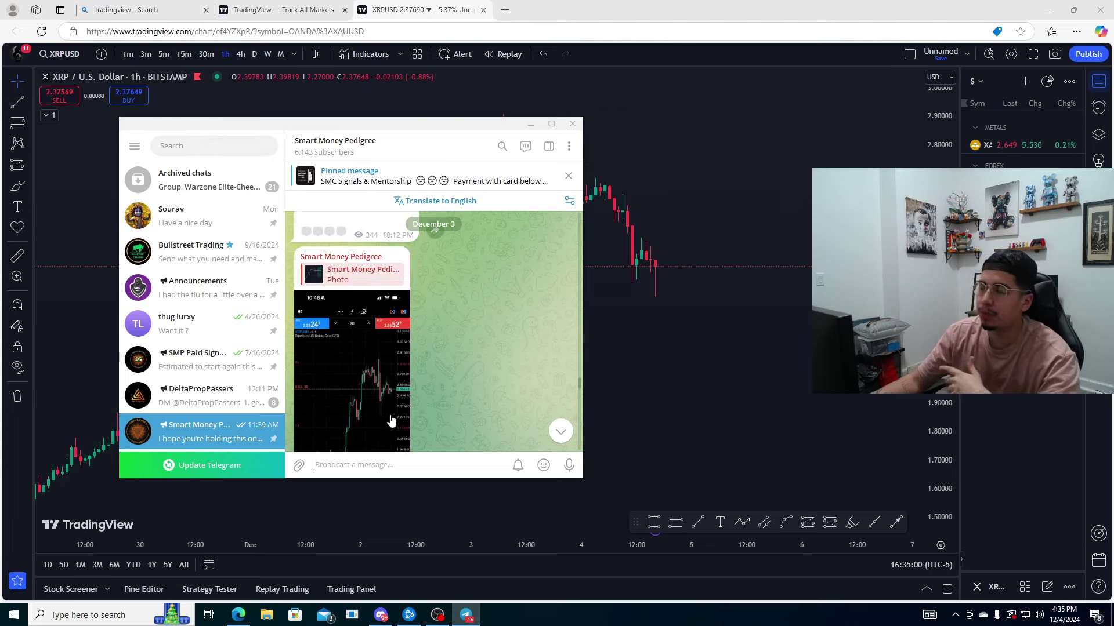
{"action": "scroll", "coordinate": [388, 414], "scroll_direction": "up", "scroll_amount": 10}
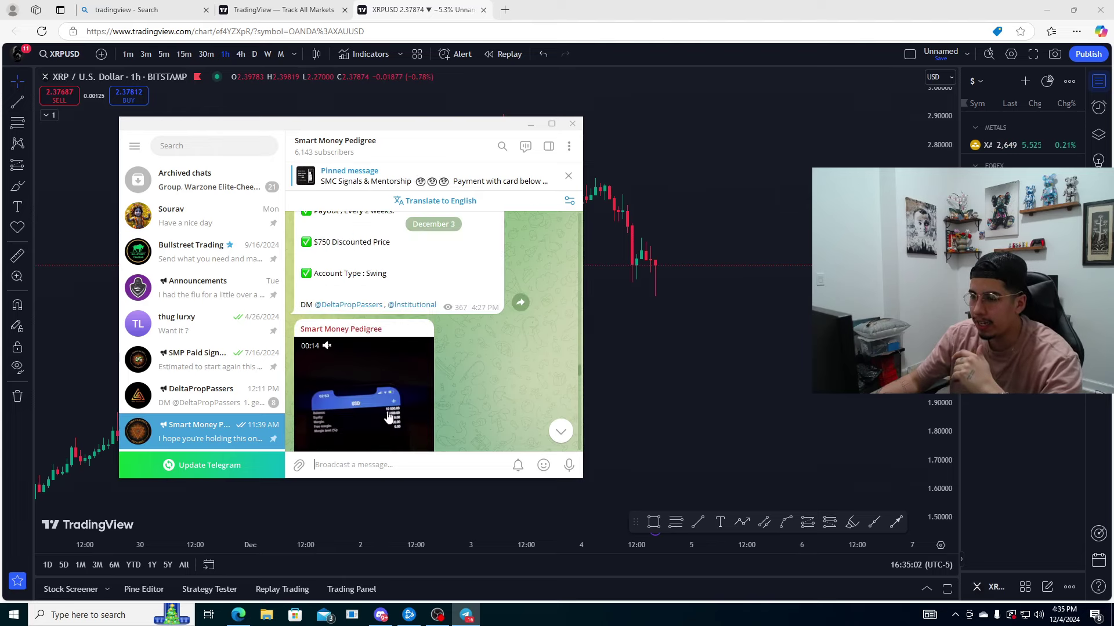
{"action": "scroll", "coordinate": [388, 382], "scroll_direction": "up", "scroll_amount": 2}
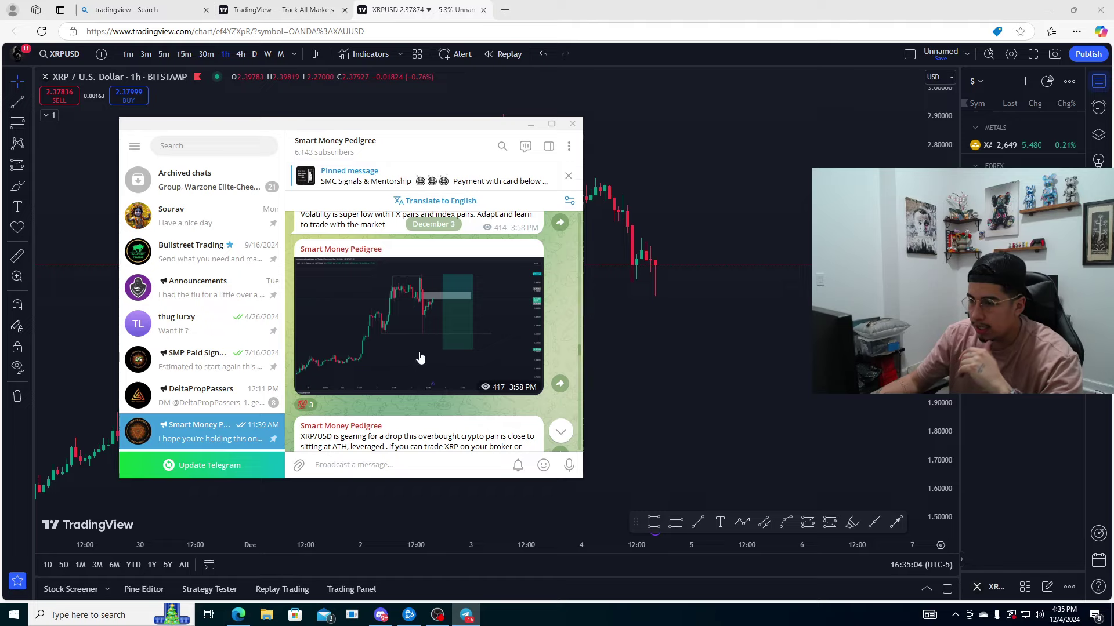
{"action": "scroll", "coordinate": [419, 354], "scroll_direction": "up", "scroll_amount": 1}
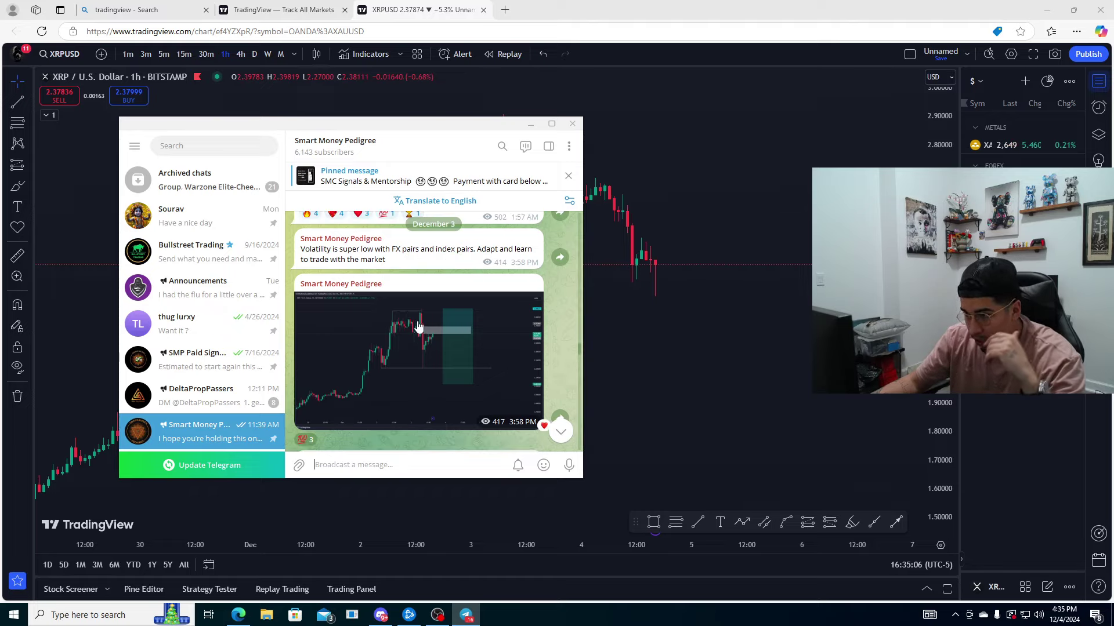
{"action": "left_click", "coordinate": [420, 352]}
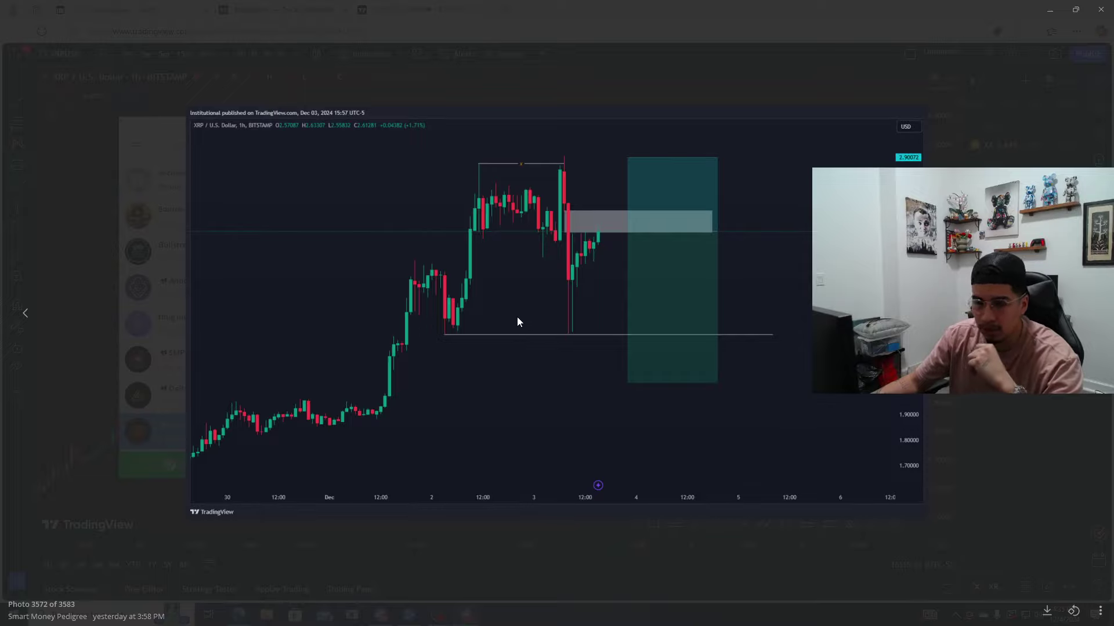
{"action": "left_click", "coordinate": [530, 99]}
{"action": "left_click", "coordinate": [525, 98]}
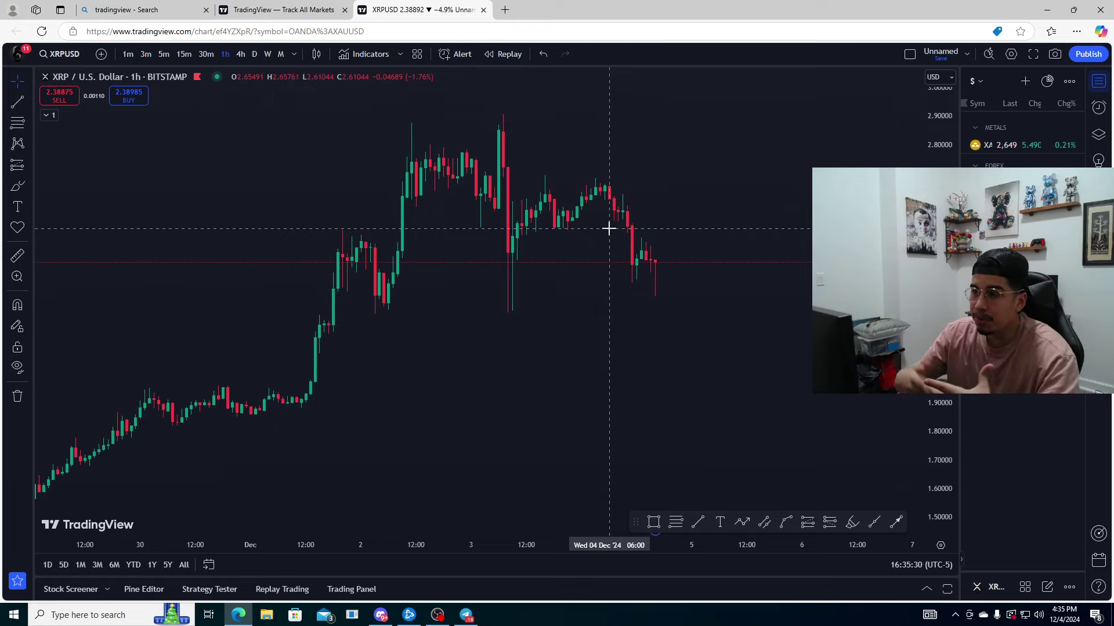
- View XRP/USD on daily, then weekly candles to see the multi-year range near 0.50
{"action": "left_click", "coordinate": [254, 54]}
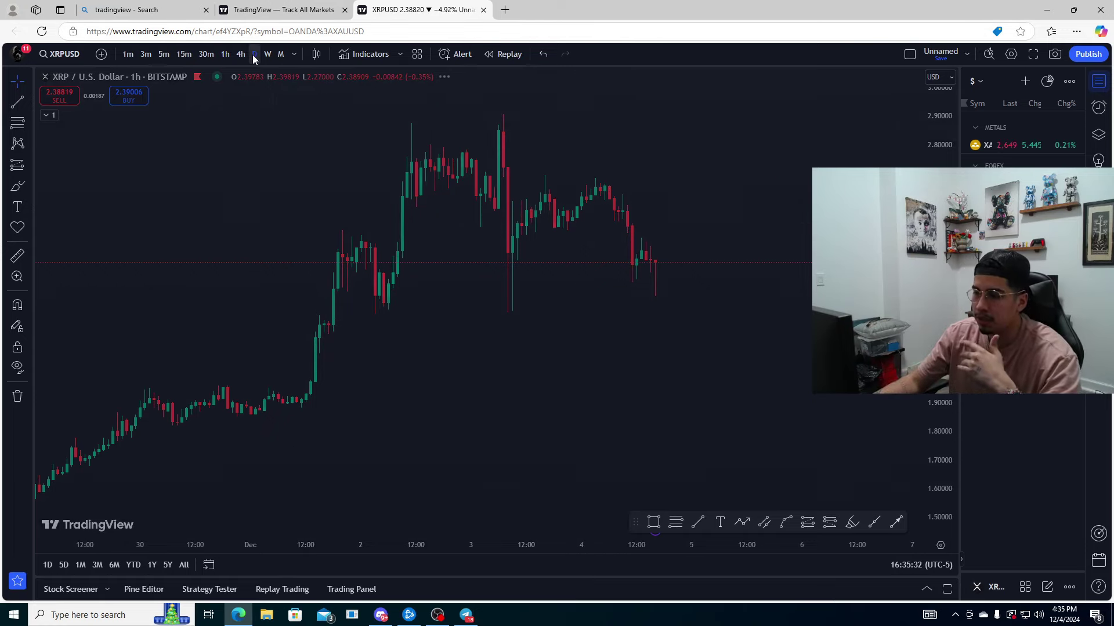
{"action": "scroll", "coordinate": [455, 204], "scroll_direction": "down", "scroll_amount": 5}
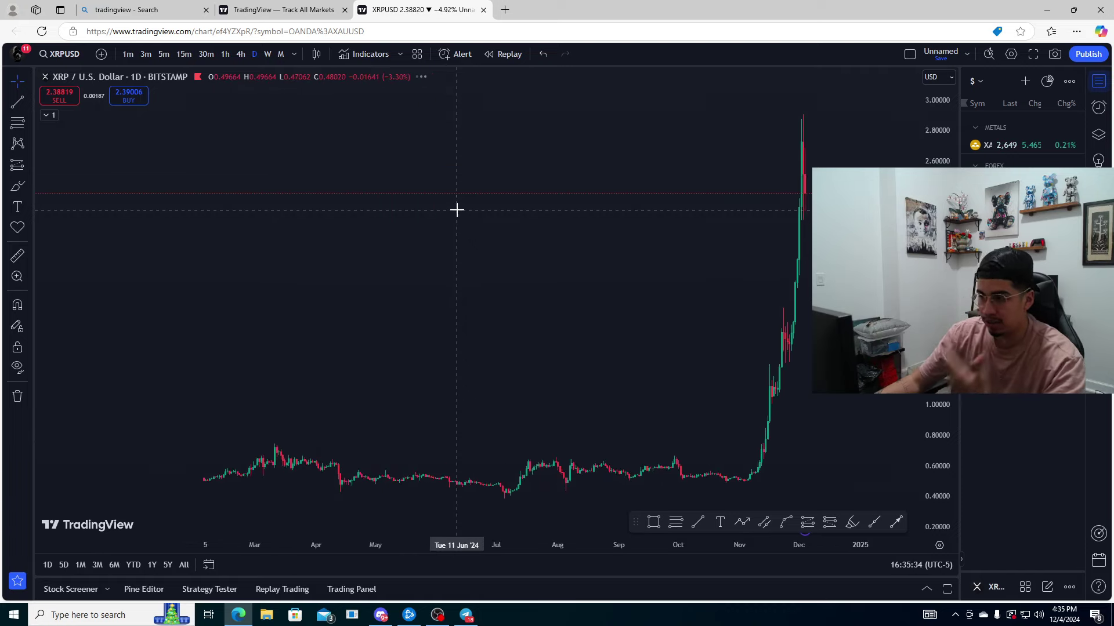
{"action": "scroll", "coordinate": [604, 350], "scroll_direction": "up", "scroll_amount": 5}
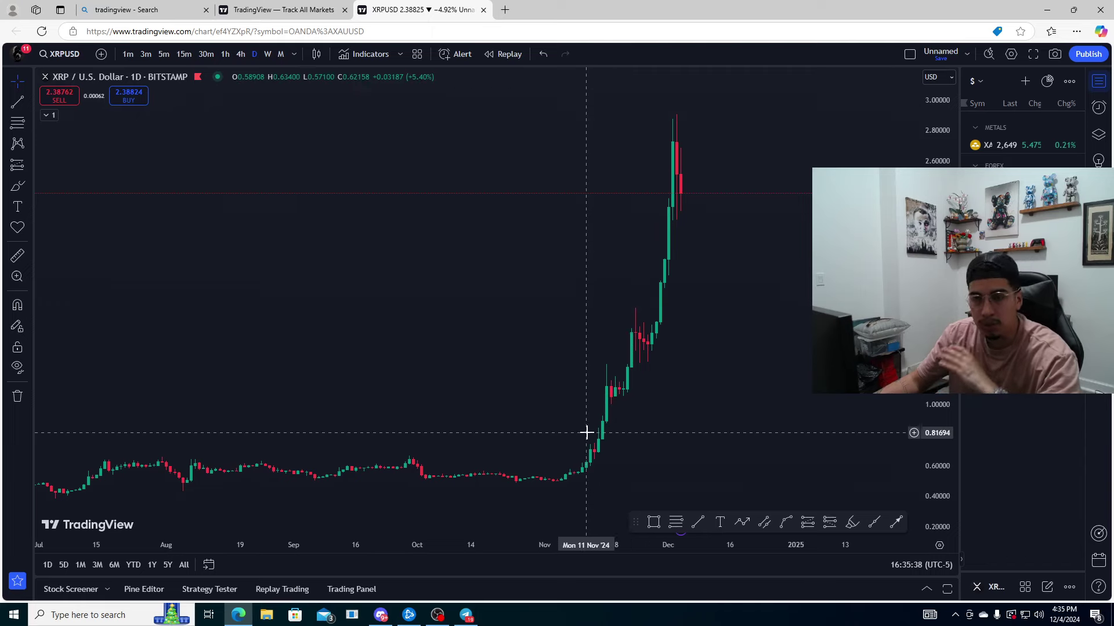
{"action": "left_click", "coordinate": [268, 54]}
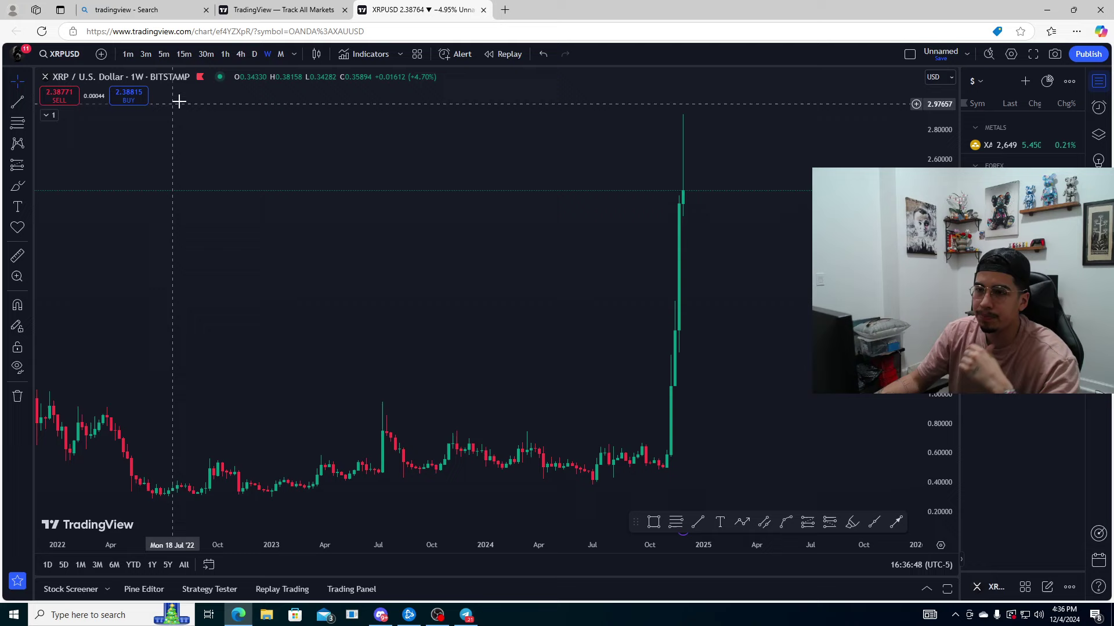
- Return the chart to 1-hour candles and pan to the recent price action
{"action": "left_click", "coordinate": [225, 54]}
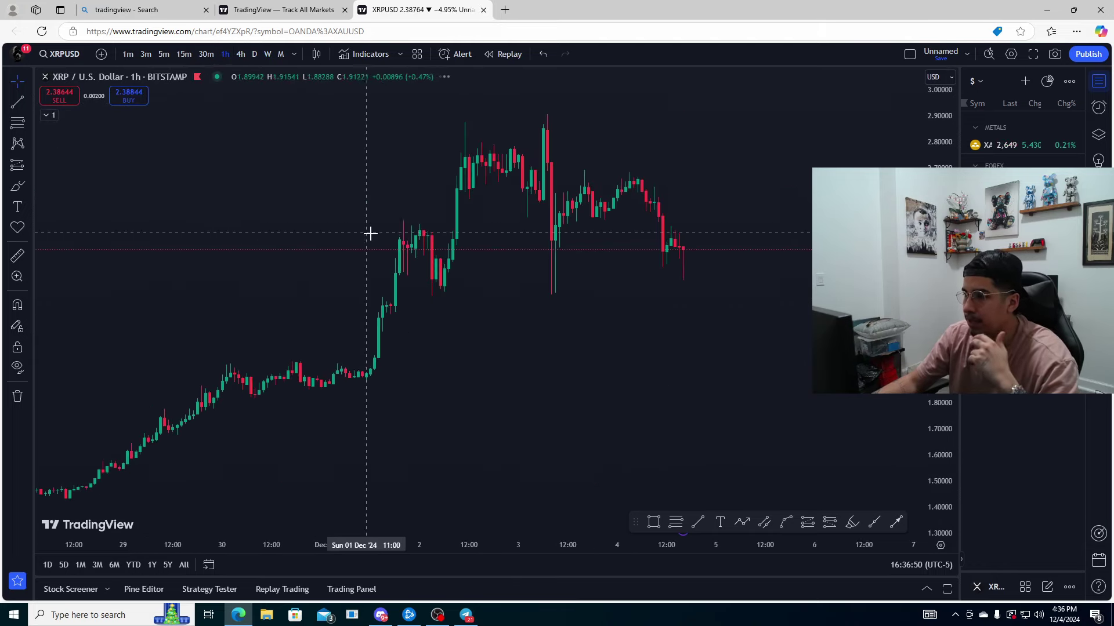
{"action": "scroll", "coordinate": [371, 233], "scroll_direction": "down", "scroll_amount": 3}
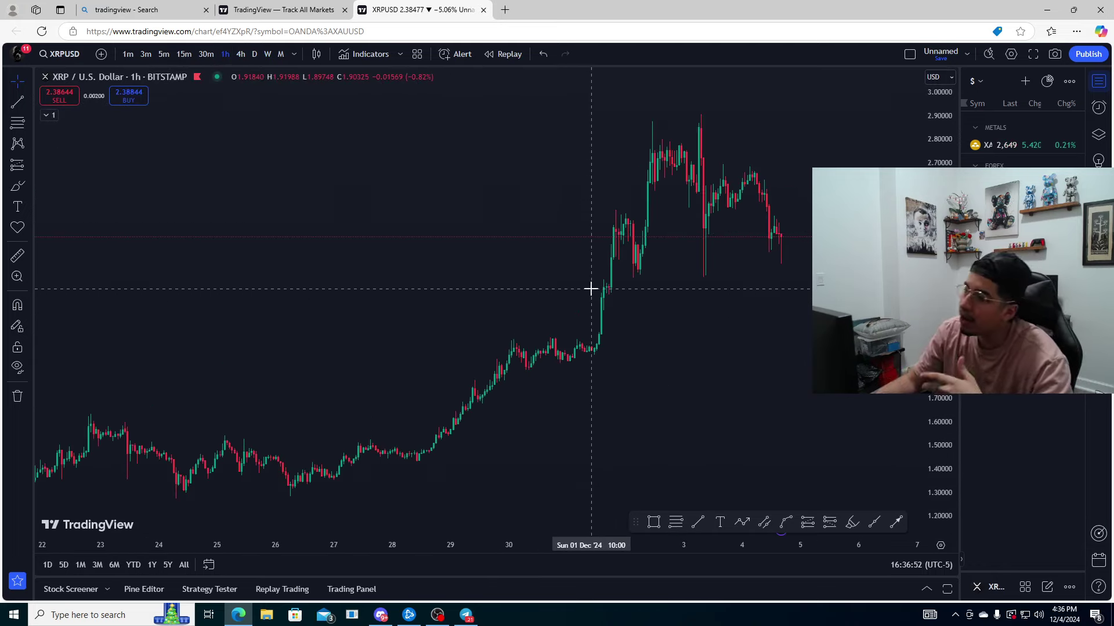
{"action": "scroll", "coordinate": [590, 313], "scroll_direction": "up", "scroll_amount": 2}
{"action": "left_click_drag", "start_coordinate": [589, 314], "coordinate": [477, 314]}
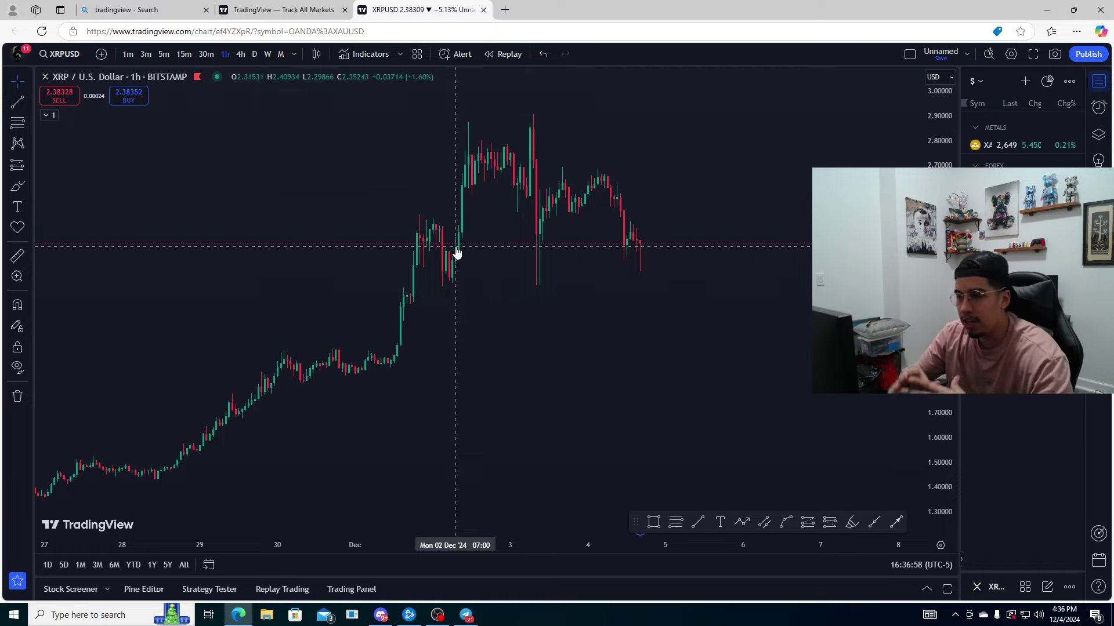
{"action": "scroll", "coordinate": [450, 249], "scroll_direction": "up", "scroll_amount": 2}
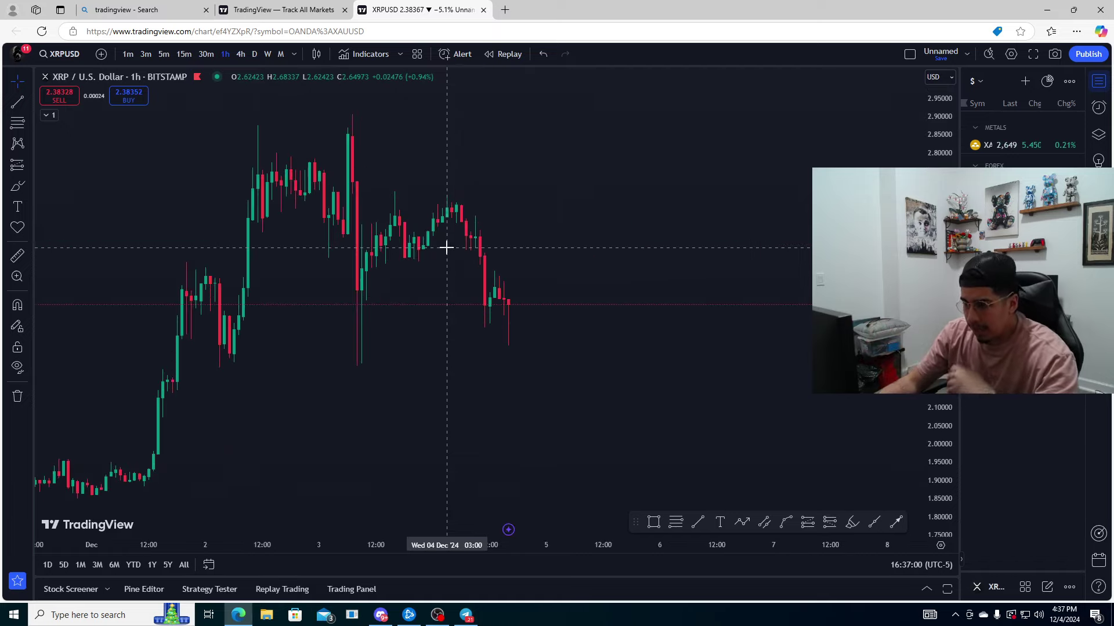
{"action": "scroll", "coordinate": [428, 209], "scroll_direction": "left", "scroll_amount": 3}
{"action": "scroll", "coordinate": [197, 179], "scroll_direction": "right", "scroll_amount": 3}
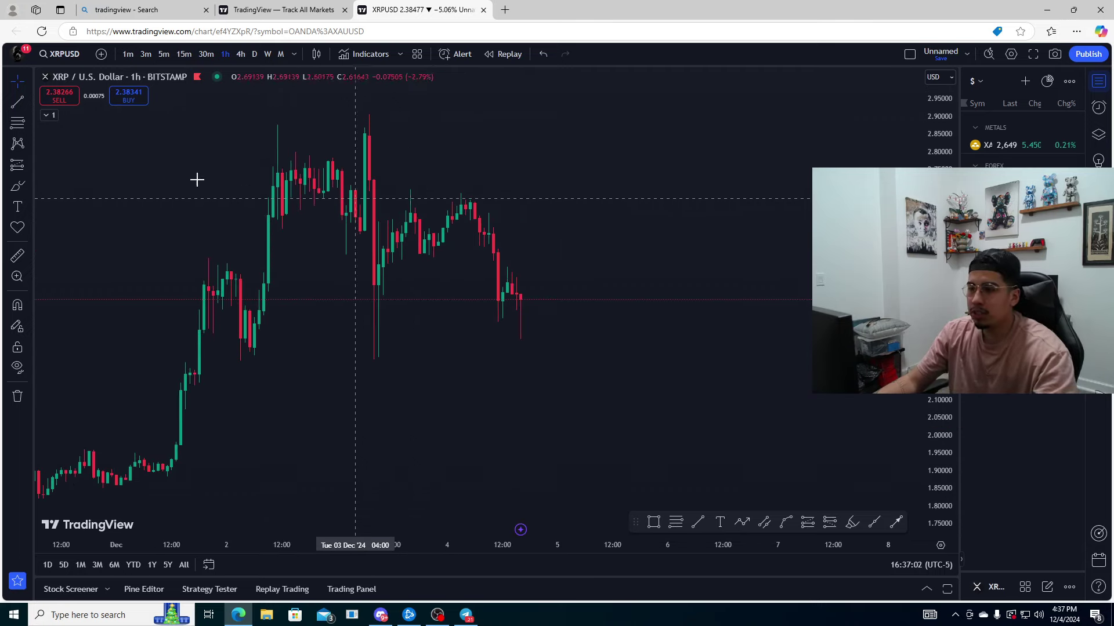
- Draw a trend line across the swing highs and a rectangle below the spike high
{"action": "left_click", "coordinate": [25, 98]}
{"action": "left_click", "coordinate": [77, 112]}
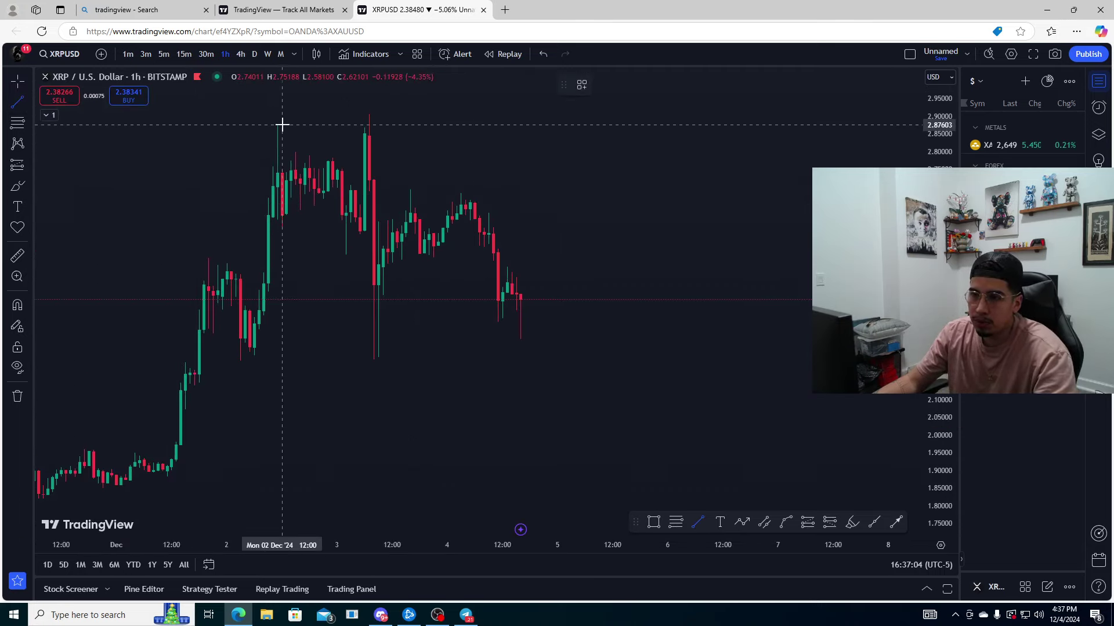
{"action": "left_click", "coordinate": [277, 123]}
{"action": "left_click", "coordinate": [369, 123]}
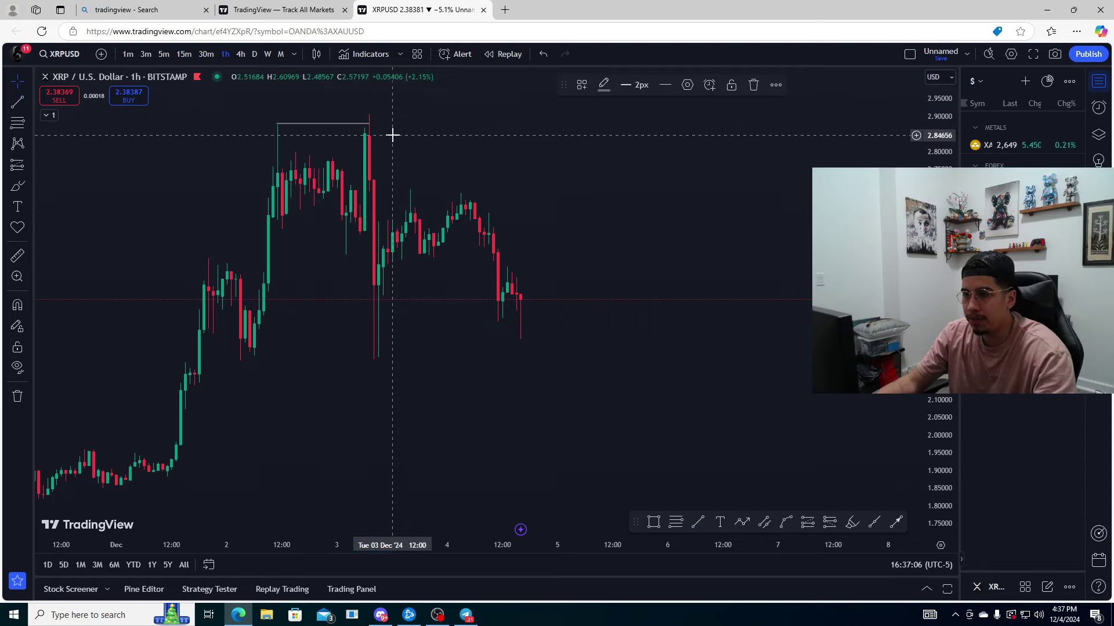
{"action": "left_click", "coordinate": [25, 186]}
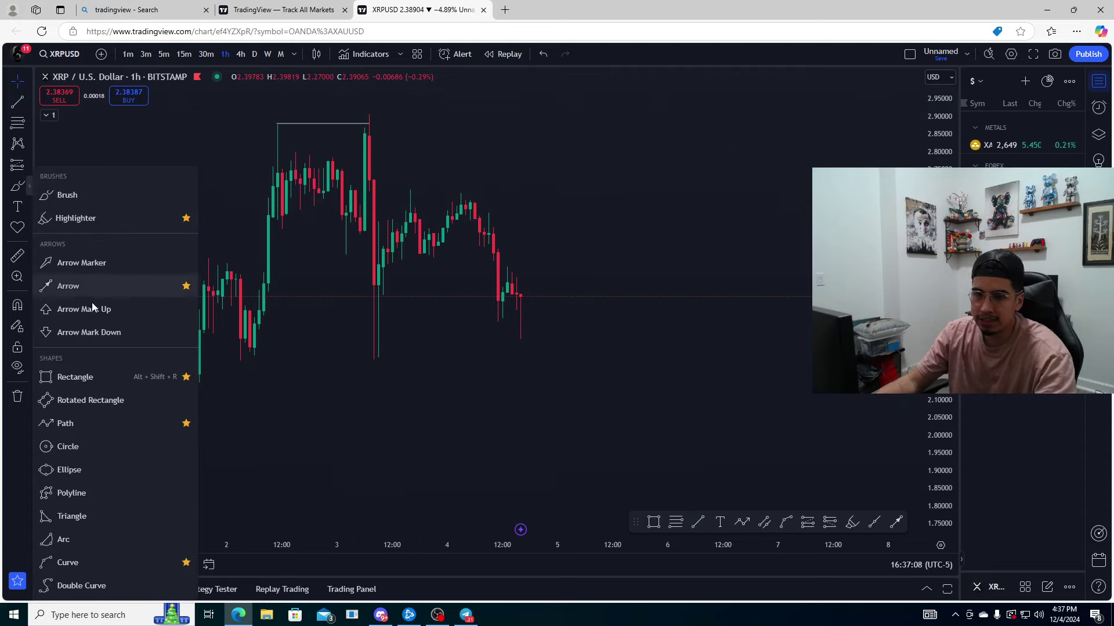
{"action": "left_click", "coordinate": [74, 375]}
{"action": "mouse_move", "coordinate": [369, 189]}
{"action": "left_mouse_down"}
{"action": "mouse_move", "coordinate": [354, 277]}
{"action": "mouse_move", "coordinate": [630, 219]}
{"action": "left_mouse_up"}
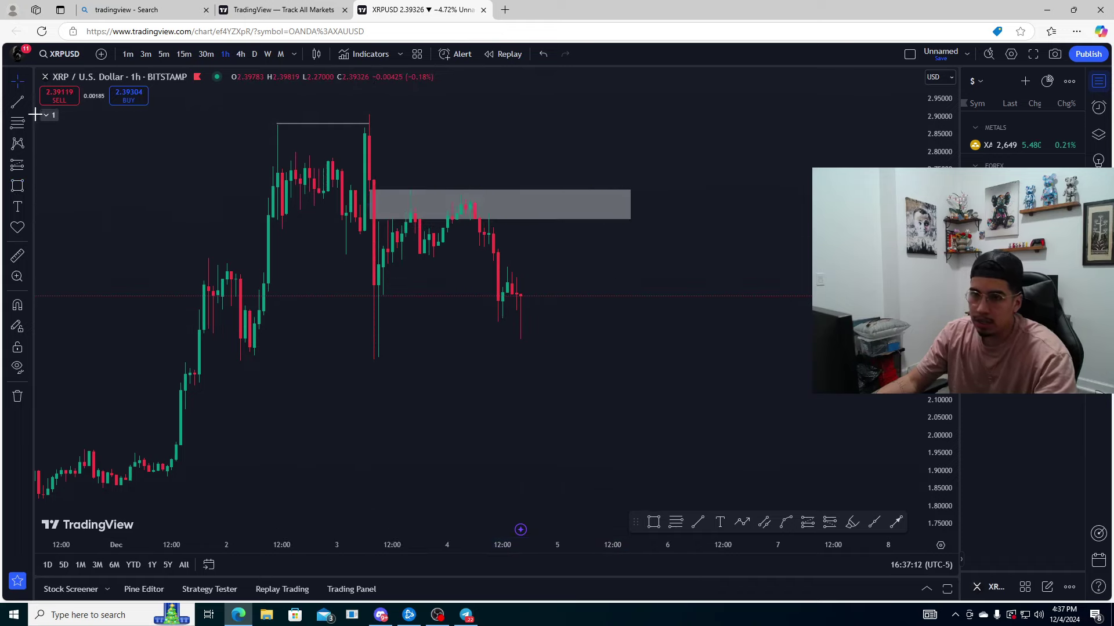
- Sketch freehand brush strokes around the swept top candles, then undo them
{"action": "left_click", "coordinate": [23, 186]}
{"action": "left_click", "coordinate": [58, 191]}
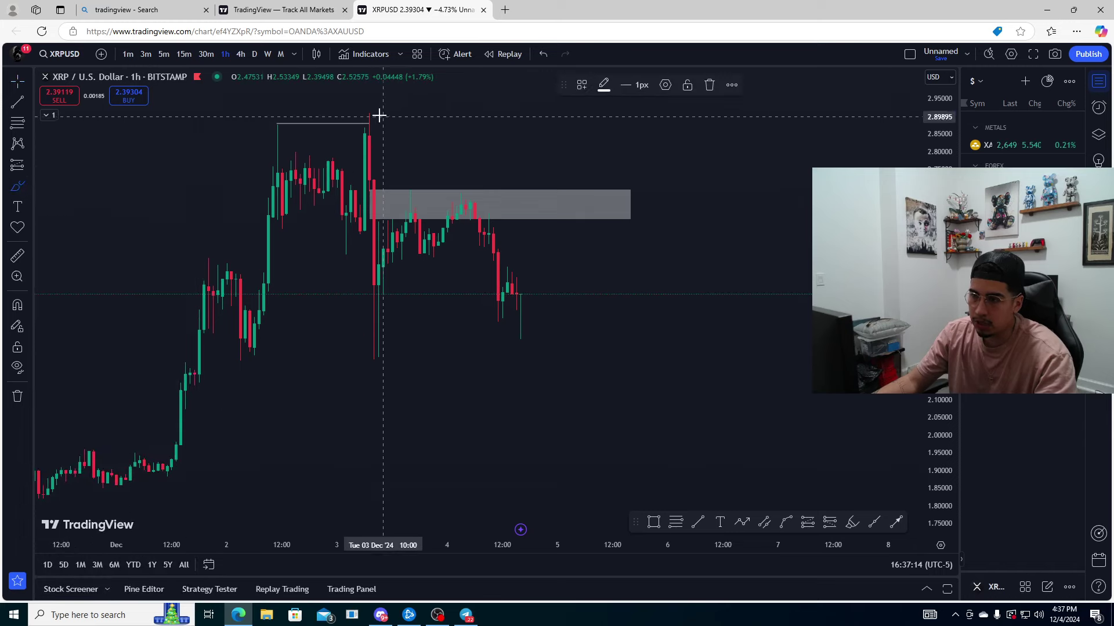
{"action": "mouse_move", "coordinate": [379, 116]}
{"action": "left_mouse_down"}
{"action": "mouse_move", "coordinate": [346, 218]}
{"action": "mouse_move", "coordinate": [391, 139]}
{"action": "mouse_move", "coordinate": [387, 123]}
{"action": "left_mouse_up"}
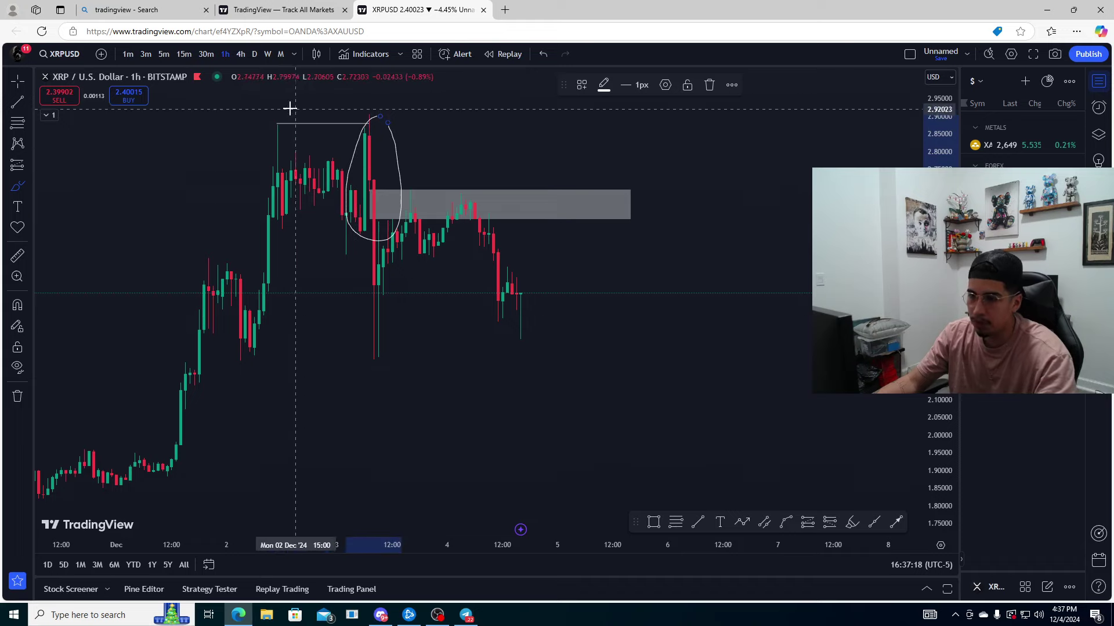
{"action": "left_click_drag", "start_coordinate": [280, 226], "coordinate": [345, 227]}
{"action": "left_click", "coordinate": [537, 58]}
{"action": "left_click", "coordinate": [536, 59]}
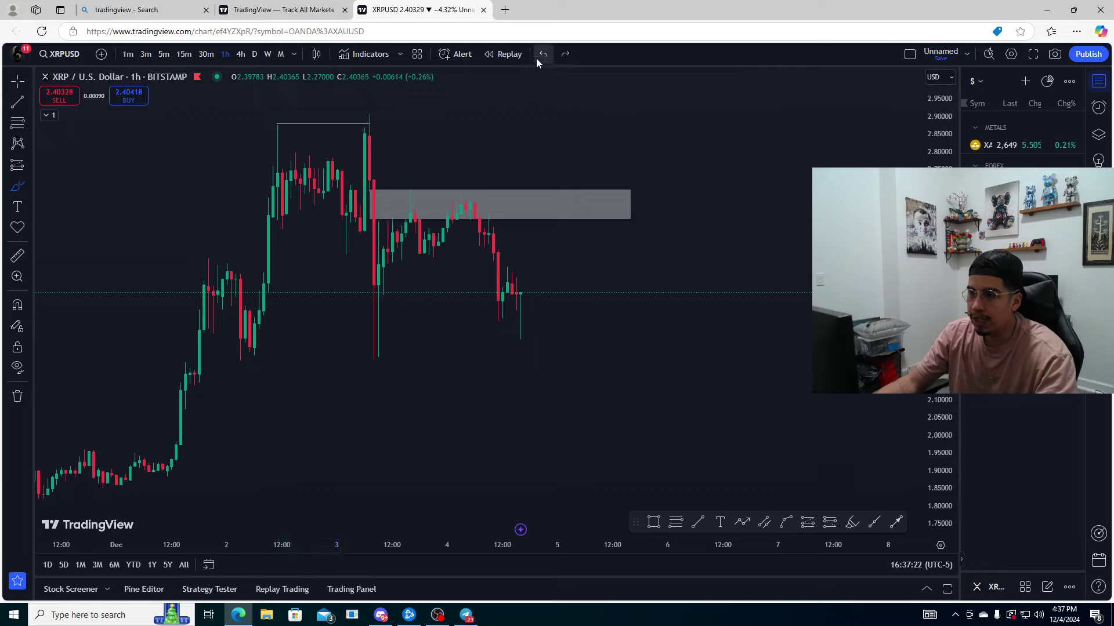
- Close the box's bottom edge with a trend line and add a horizontal ray at the equal lows
{"action": "left_click", "coordinate": [26, 102]}
{"action": "left_click", "coordinate": [86, 113]}
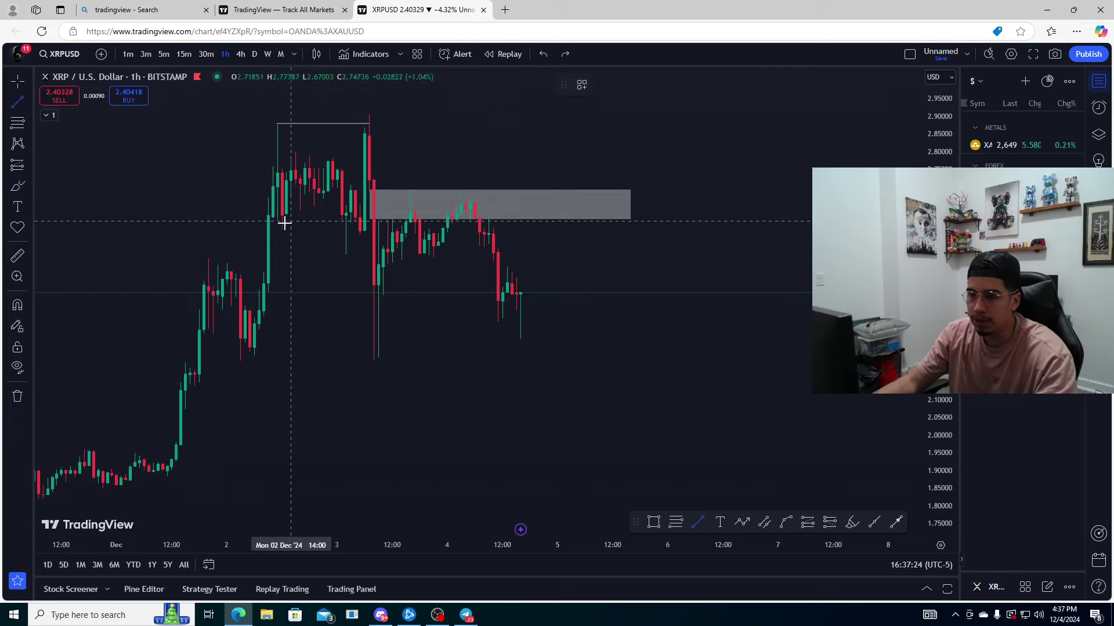
{"action": "left_click", "coordinate": [278, 230]}
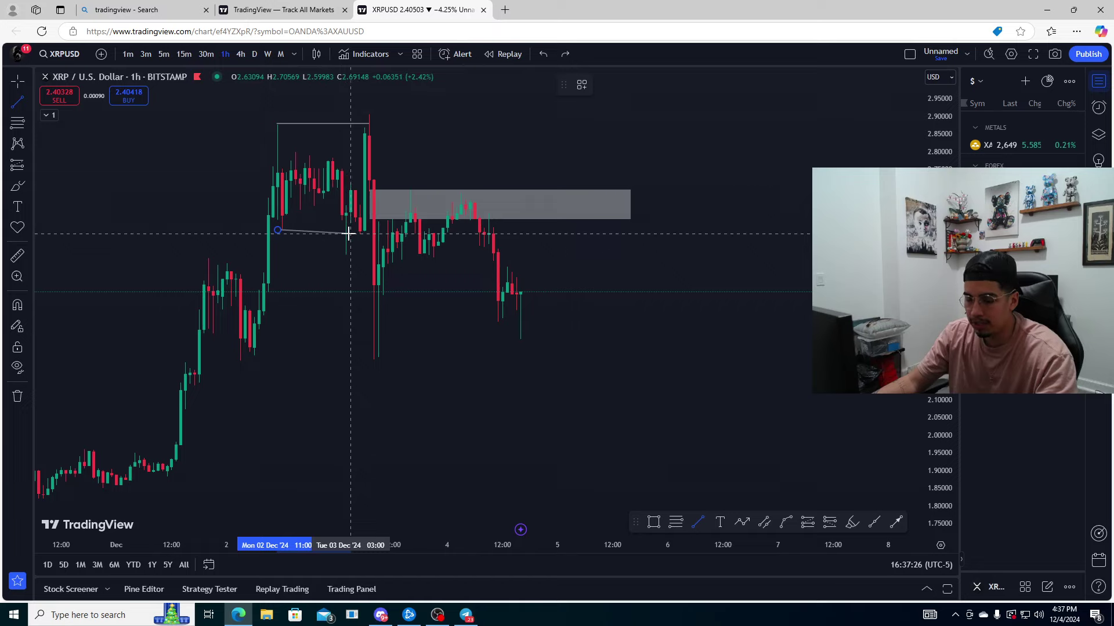
{"action": "left_click", "coordinate": [348, 232]}
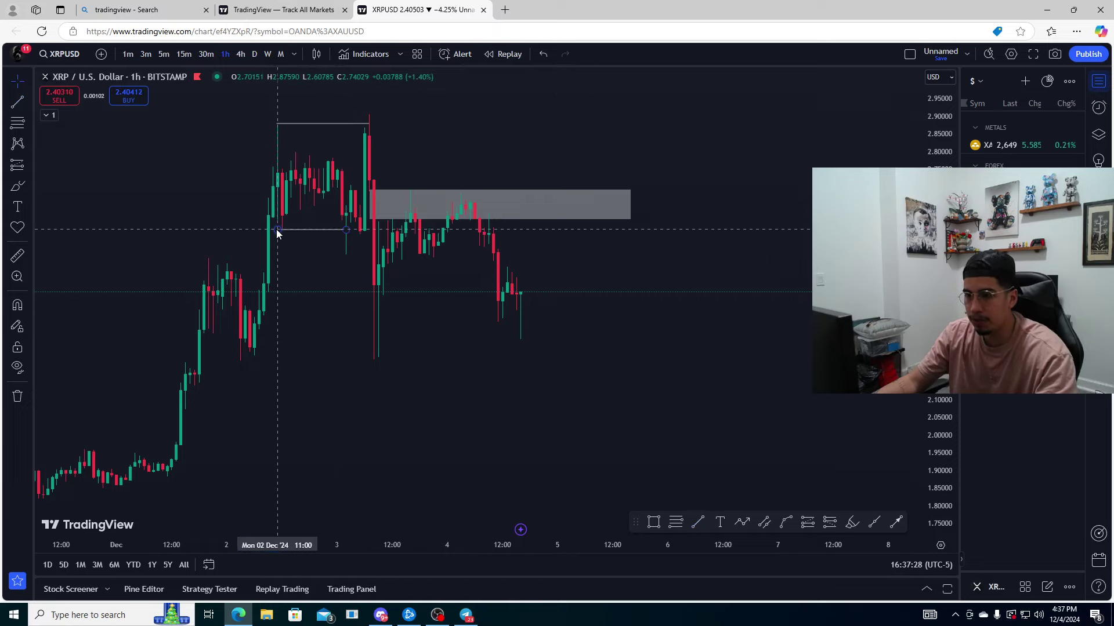
{"action": "left_click", "coordinate": [25, 102]}
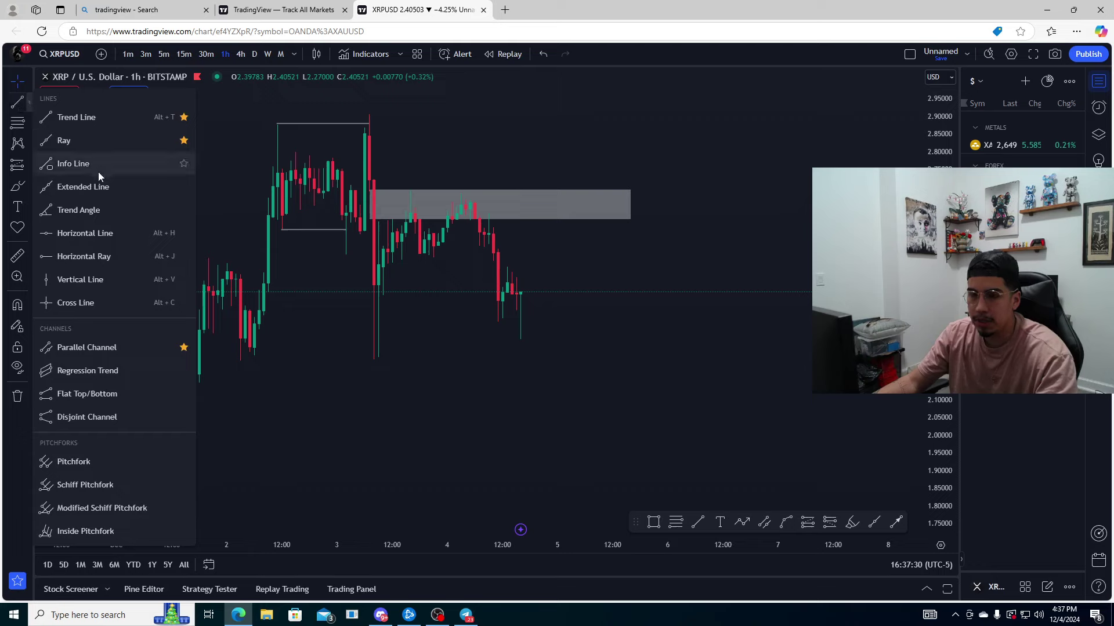
{"action": "left_click", "coordinate": [52, 256]}
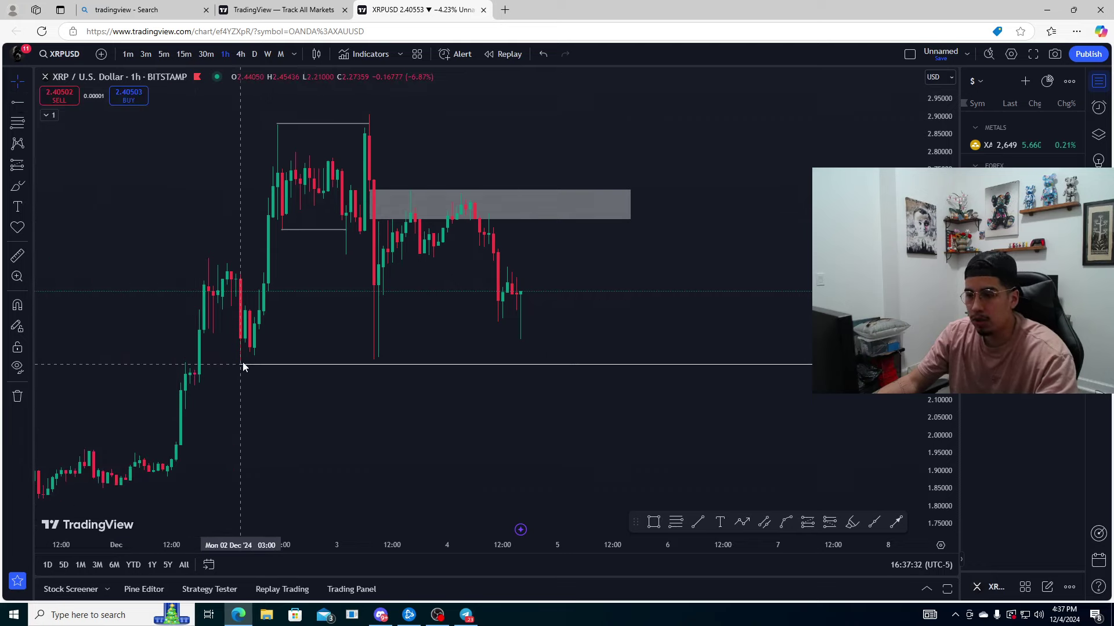
{"action": "left_click", "coordinate": [241, 360]}
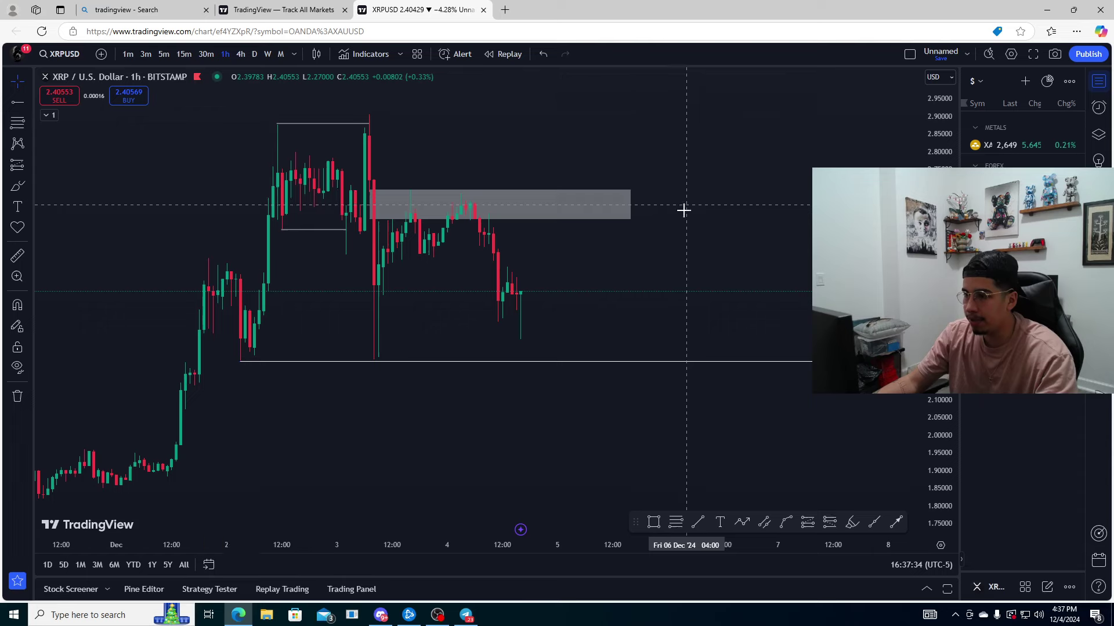
- Place a short position entering at the FVG, stop near 2.812, target at the equal-lows line
{"action": "left_click", "coordinate": [25, 187]}
{"action": "left_click", "coordinate": [26, 166]}
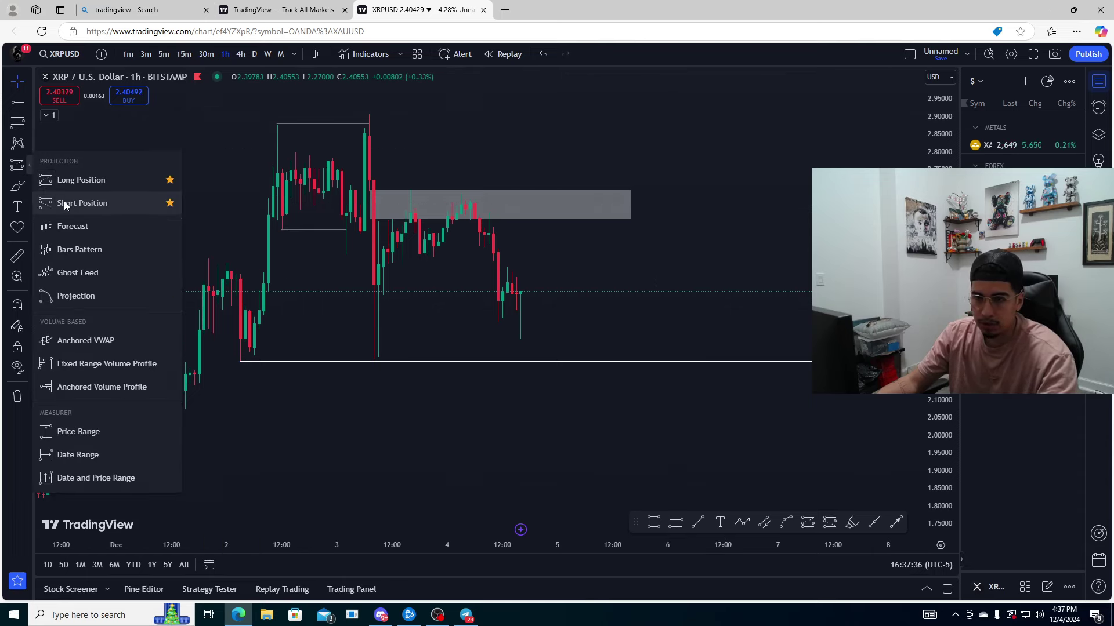
{"action": "left_click", "coordinate": [60, 202]}
{"action": "left_click", "coordinate": [489, 206]}
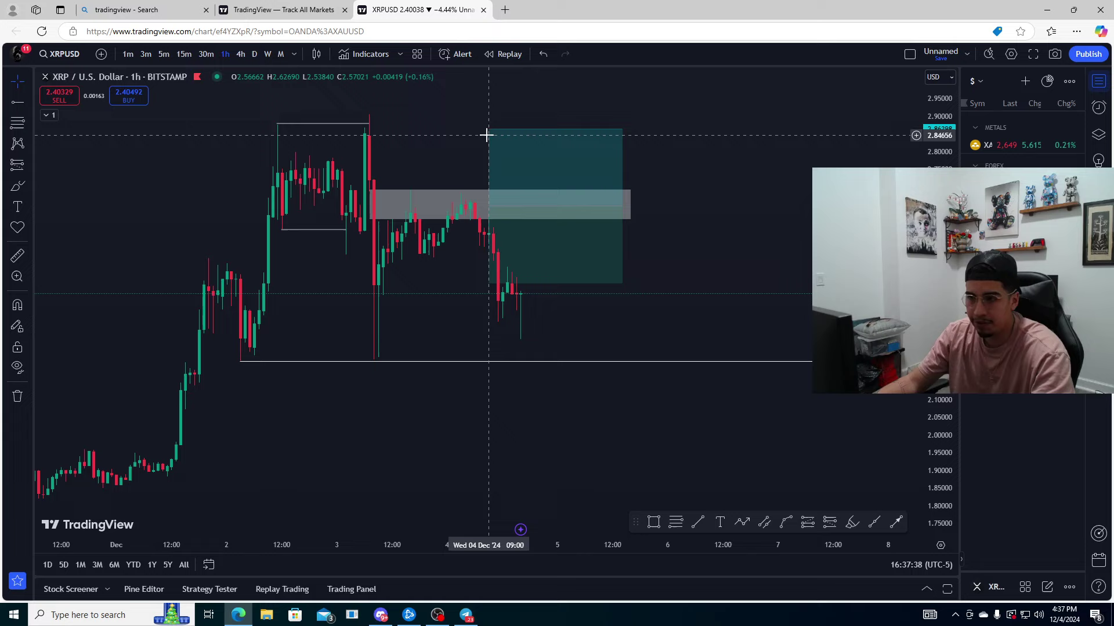
{"action": "left_click_drag", "start_coordinate": [488, 128], "coordinate": [488, 147]}
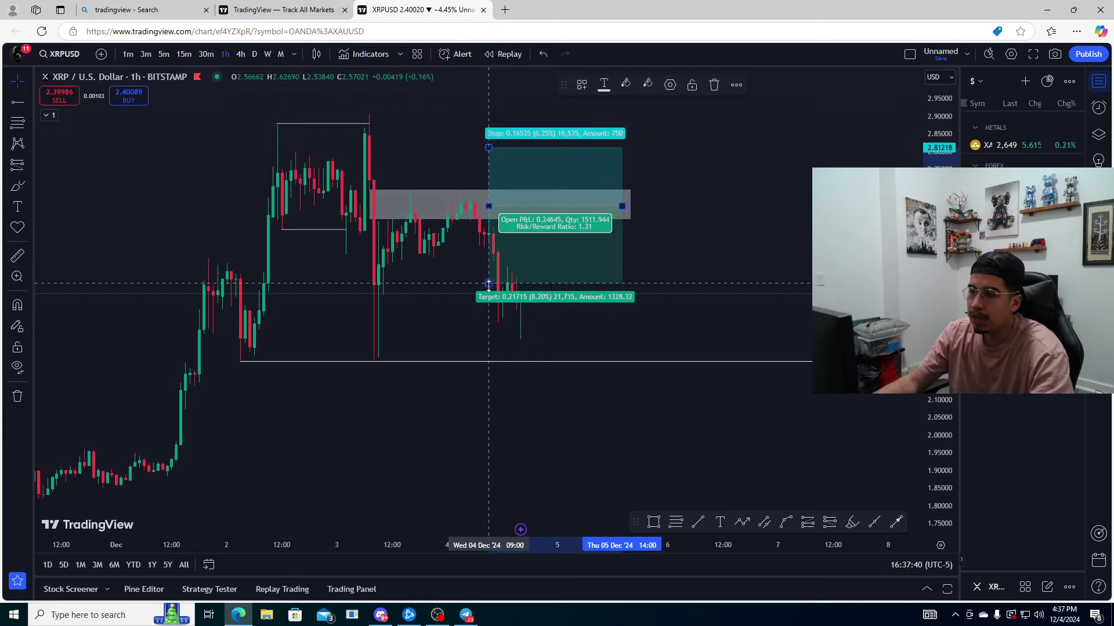
{"action": "left_click_drag", "start_coordinate": [488, 283], "coordinate": [488, 359]}
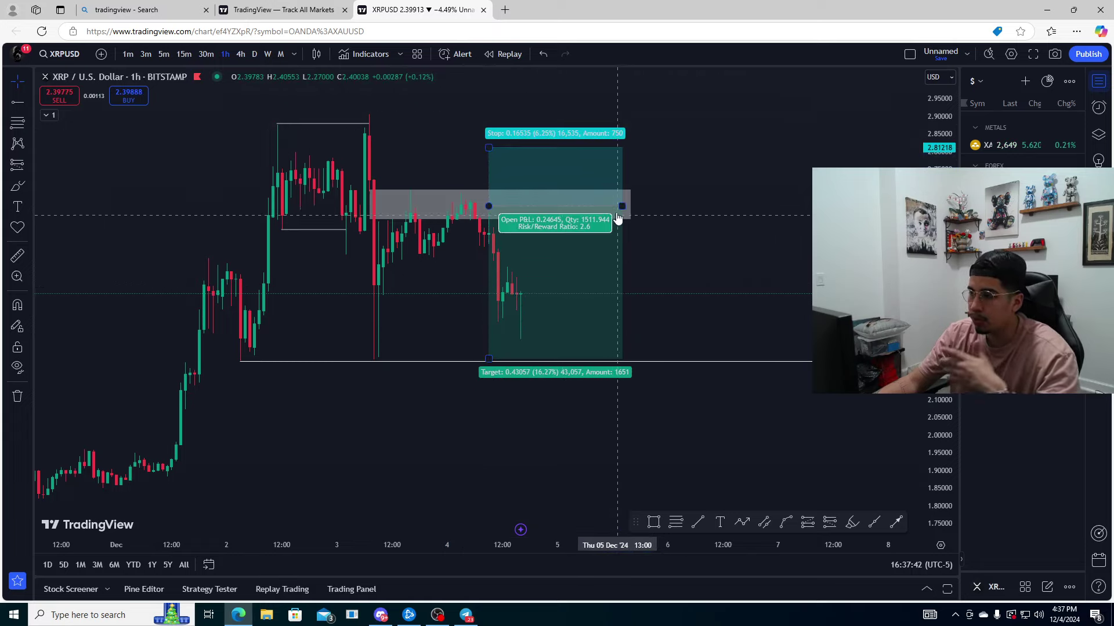
{"action": "left_click_drag", "start_coordinate": [622, 206], "coordinate": [583, 206]}
{"action": "left_click", "coordinate": [628, 191]}
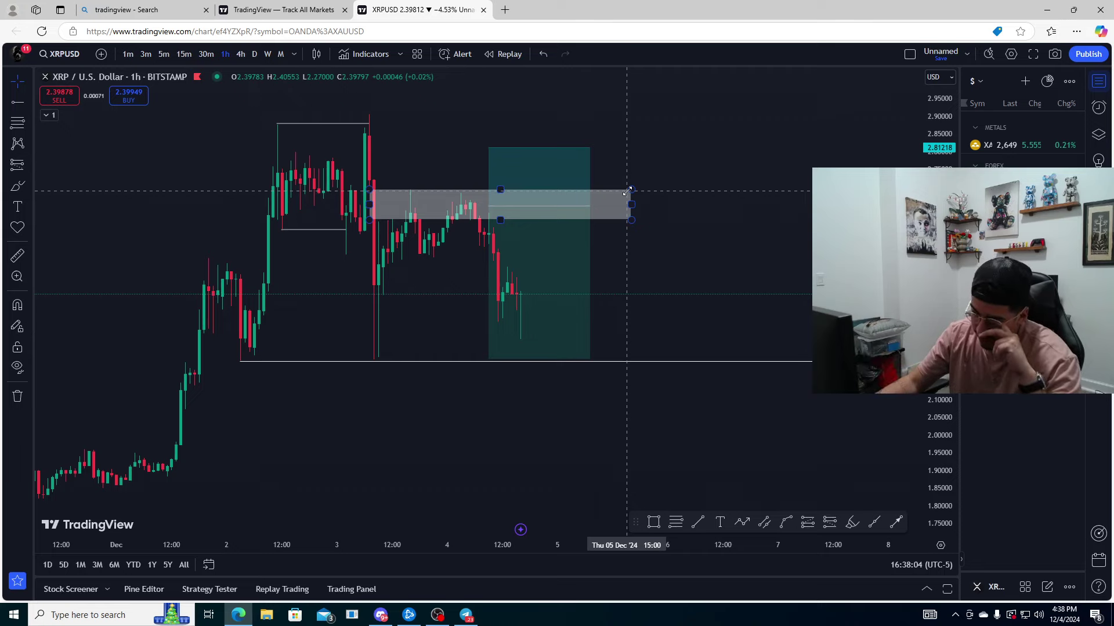
- Check the short position's figures, stretch its target lower, then delete it
{"action": "left_click", "coordinate": [509, 226]}
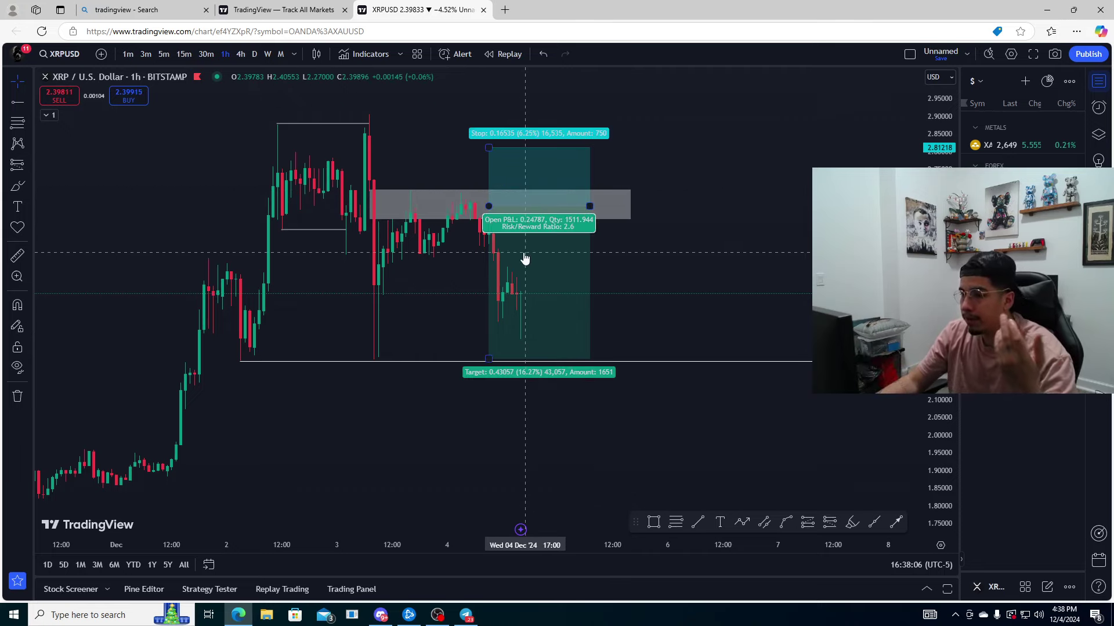
{"action": "scroll", "coordinate": [525, 258], "scroll_direction": "down", "scroll_amount": 5}
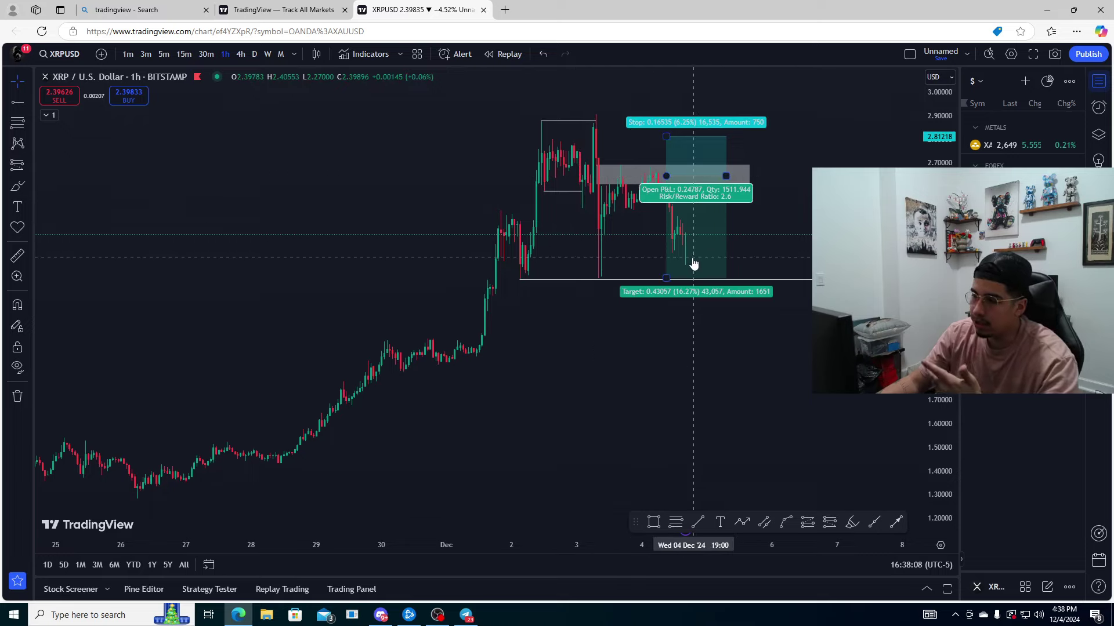
{"action": "left_click", "coordinate": [644, 276]}
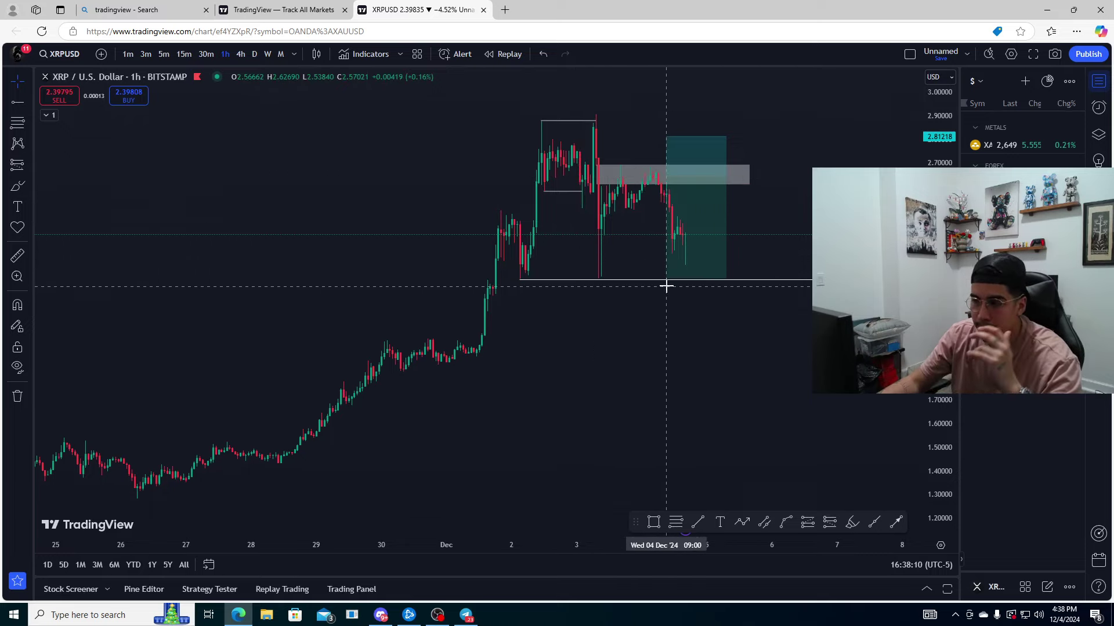
{"action": "left_click_drag", "start_coordinate": [666, 282], "coordinate": [667, 496]}
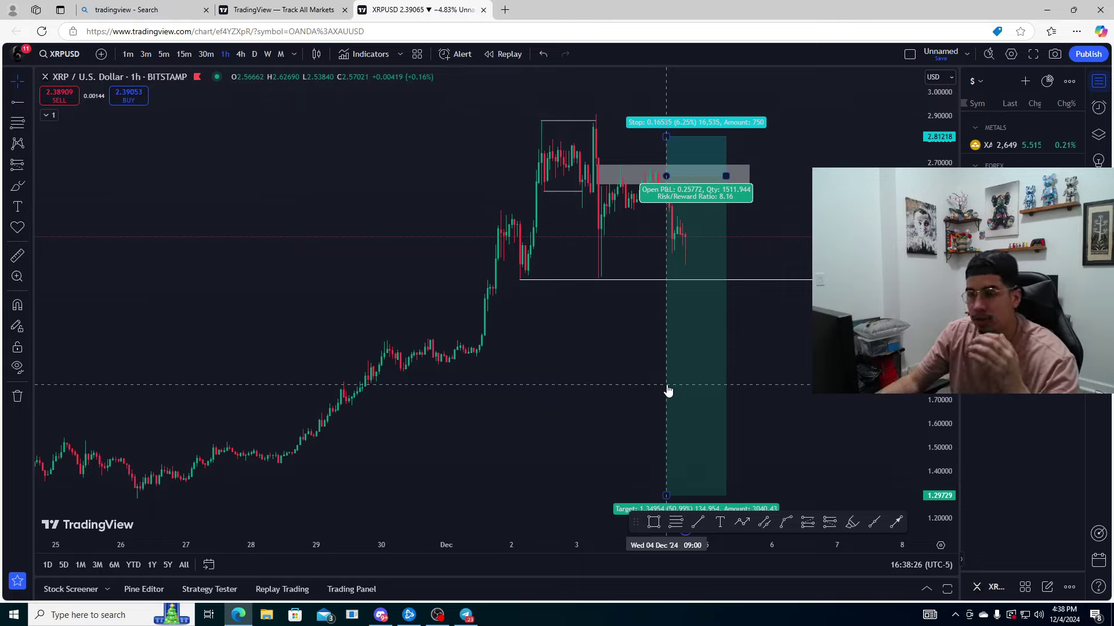
{"action": "key", "text": "Delete"}
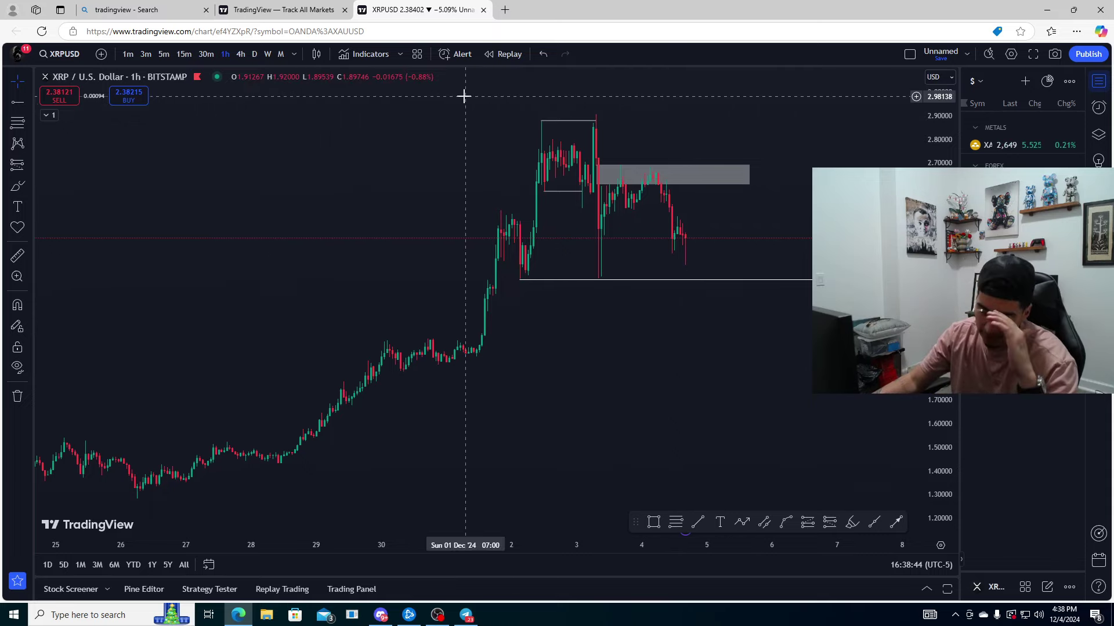
- Bring OBS Studio back in front of the chart from the taskbar
{"action": "left_click", "coordinate": [437, 617]}
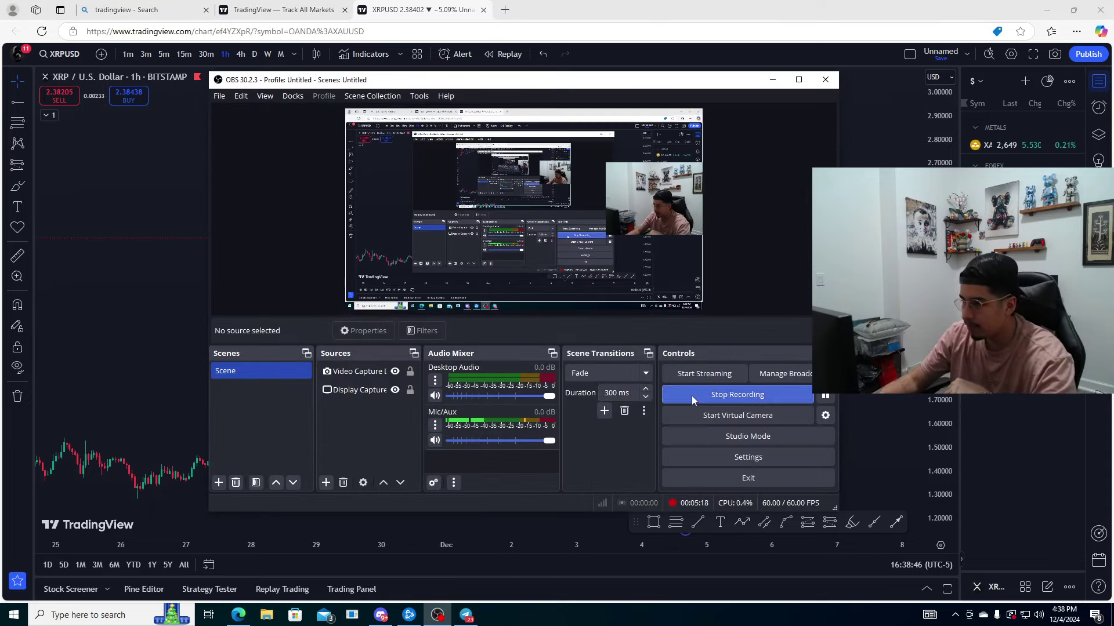